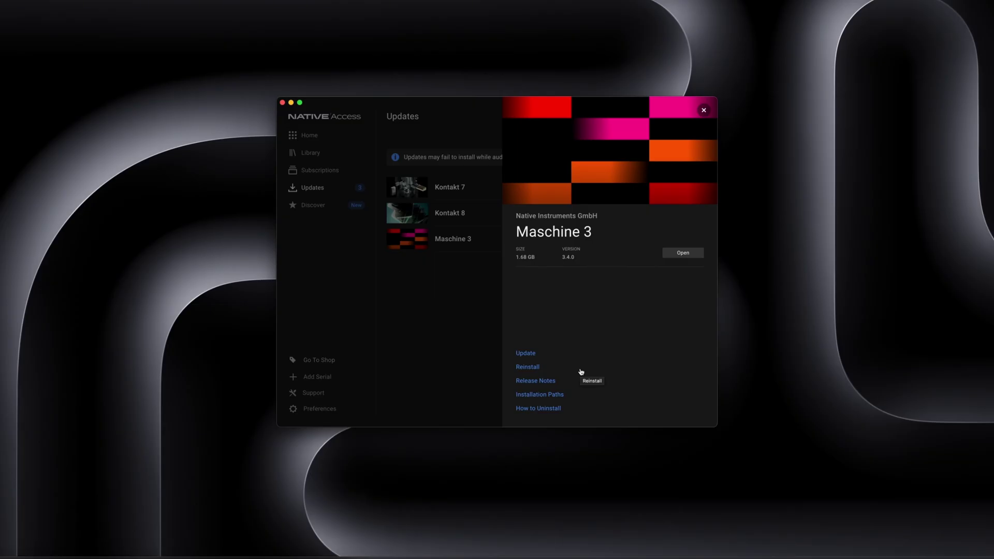
# - Open the Maschine 3 version 3.4.0 release notes covering the modulation editor and curve editing
pyautogui.click(548, 382)
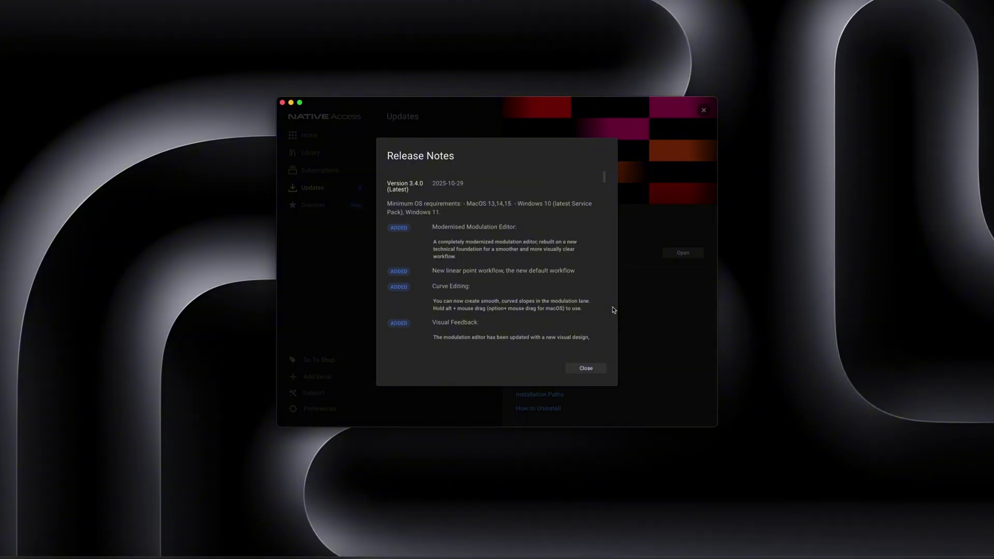
pyautogui.moveTo(604, 177); pyautogui.dragTo(604, 185)
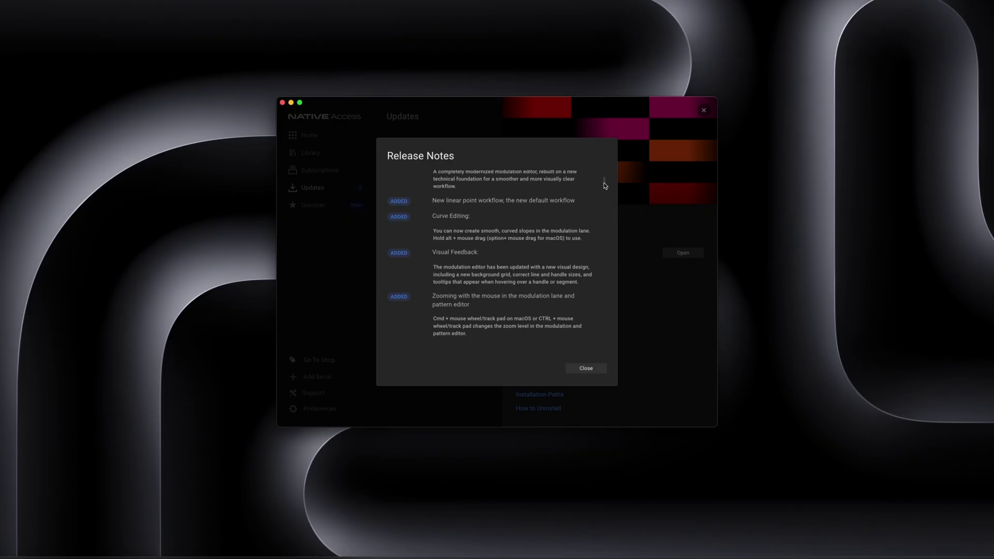
pyautogui.moveTo(604, 182); pyautogui.dragTo(604, 176)
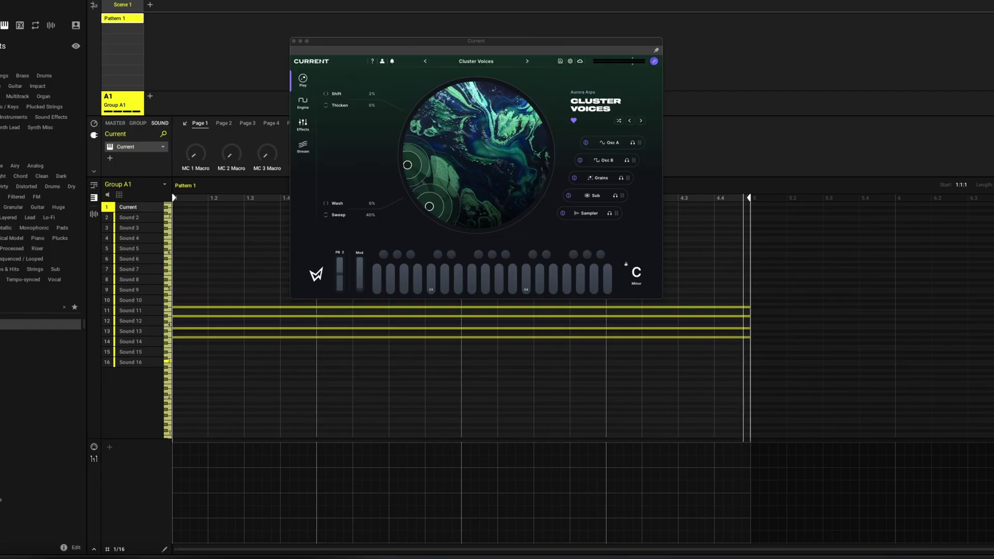
pyautogui.click(30, 4)
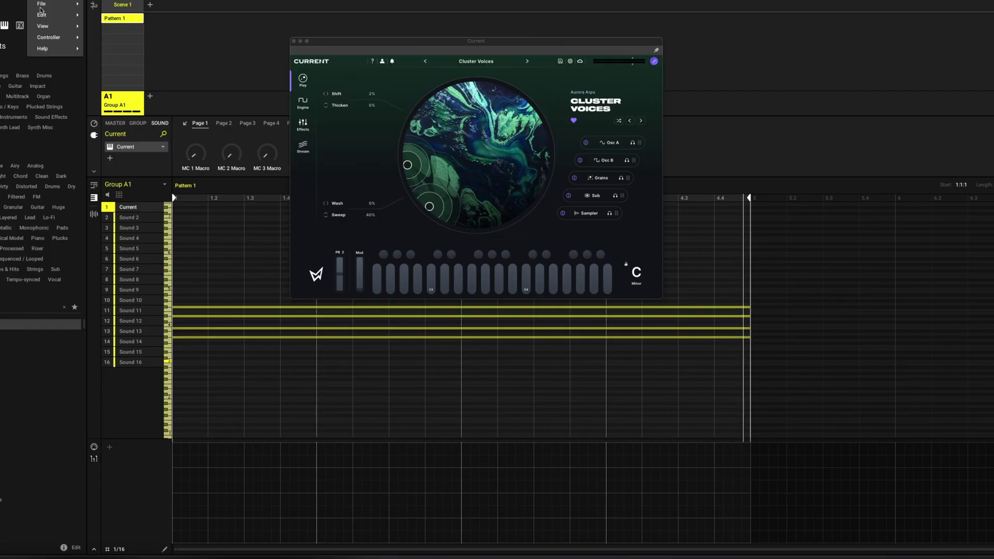
pyautogui.moveTo(55, 49)
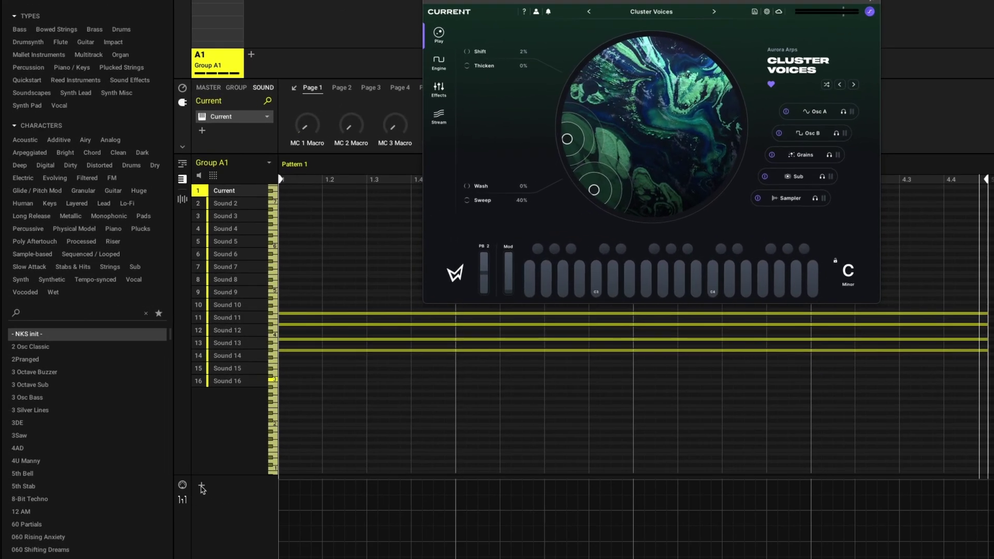
# - Add a modulation lane assigned to Current > Page 1 > Macro 1 Macro
pyautogui.click(202, 487)
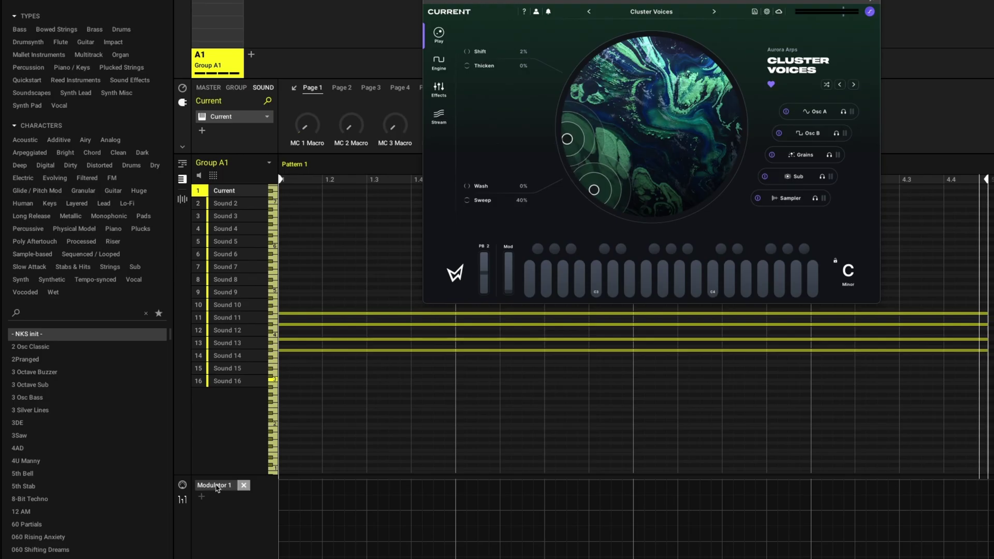
pyautogui.click(221, 486)
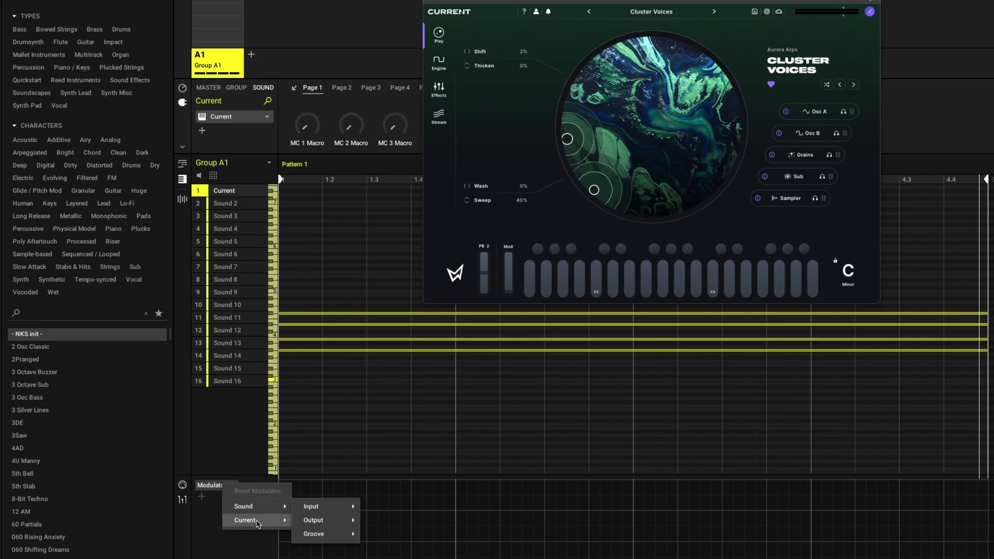
pyautogui.moveTo(258, 524)
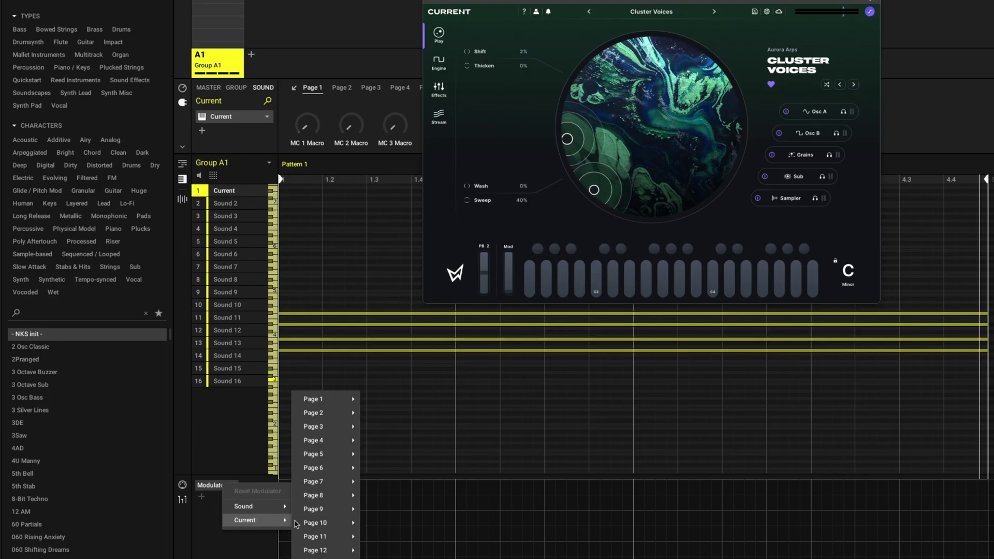
pyautogui.moveTo(324, 403)
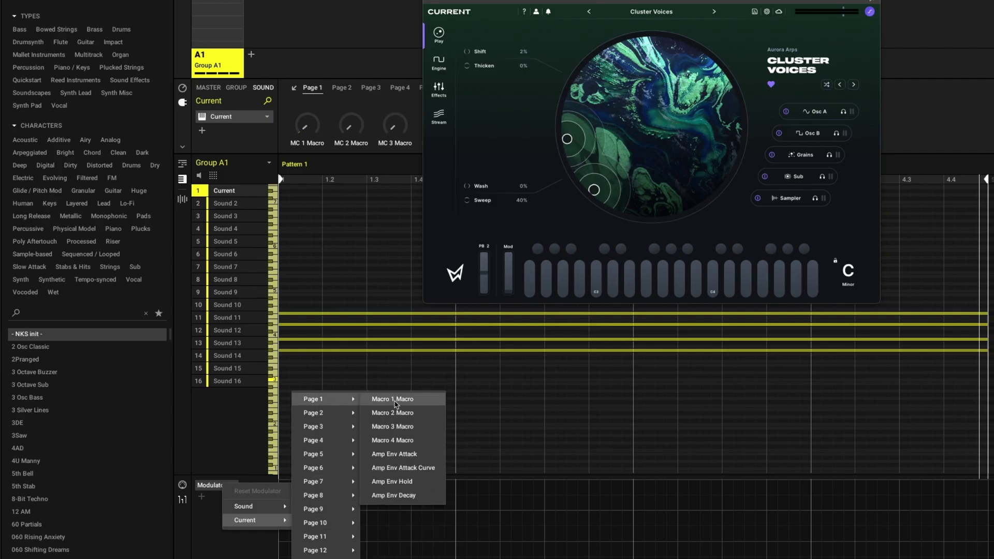
pyautogui.click(396, 403)
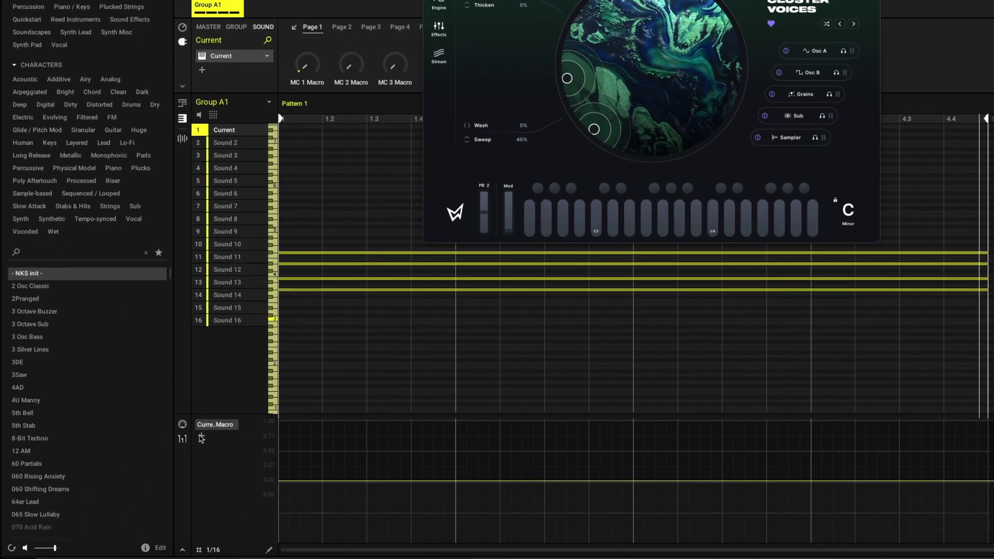
# - Add a second lane assigned to Macro 2 Macro, then reselect the Macro 1 lane
pyautogui.click(202, 436)
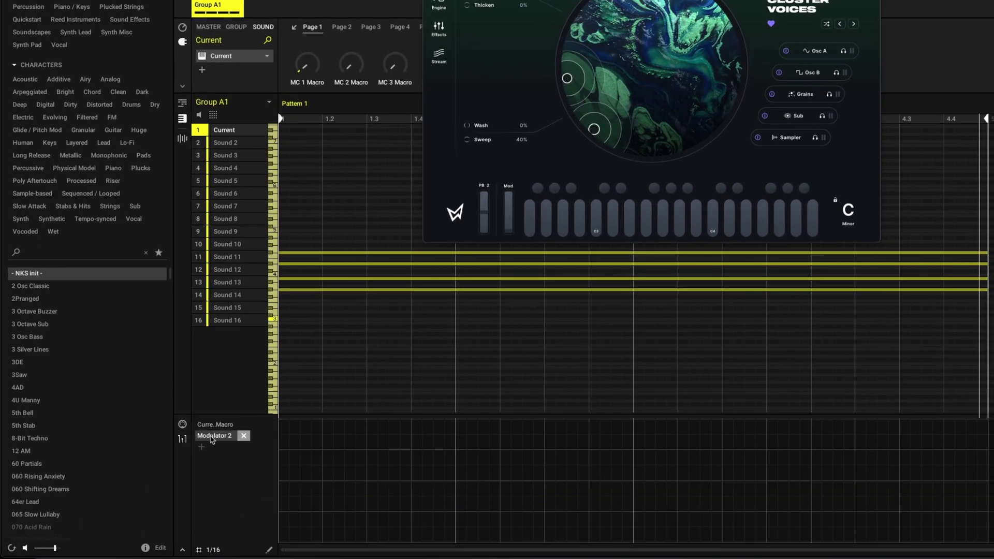
pyautogui.click(212, 439)
pyautogui.moveTo(235, 472)
pyautogui.moveTo(317, 342)
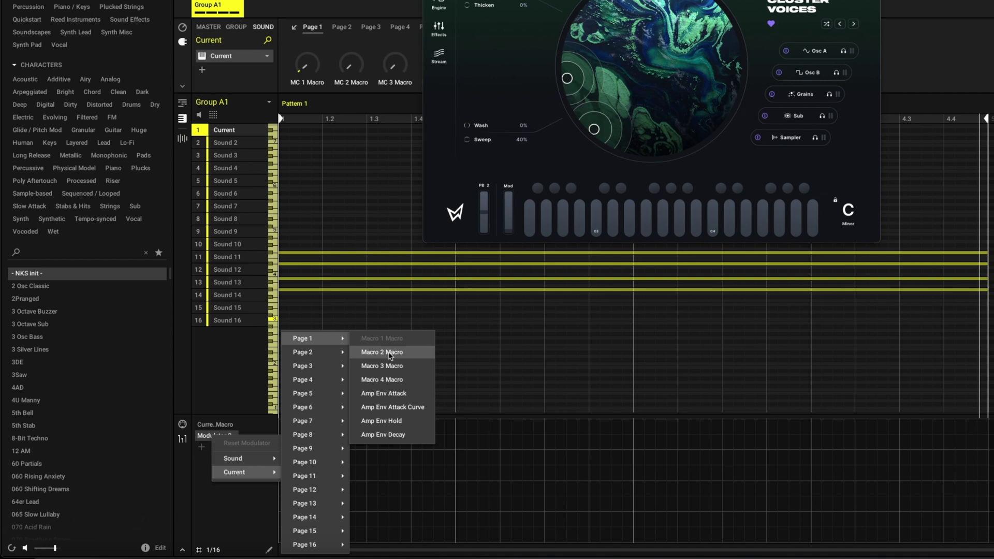
pyautogui.click(391, 353)
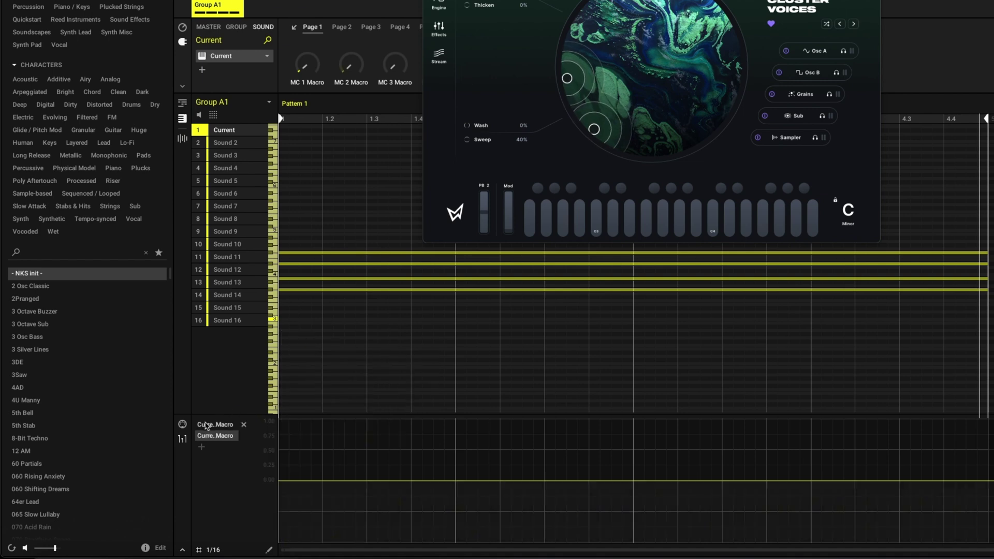
pyautogui.click(207, 426)
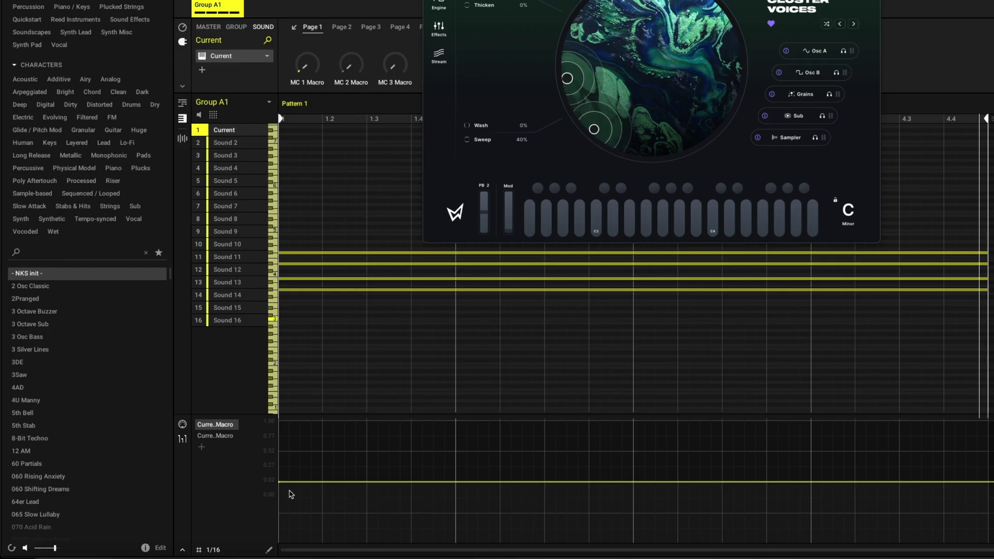
# - Drop the Macro 1 line to 0.00 and add a breakpoint ramping up to 1.00
pyautogui.moveTo(290, 493); pyautogui.dragTo(279, 496)
pyautogui.click(456, 496)
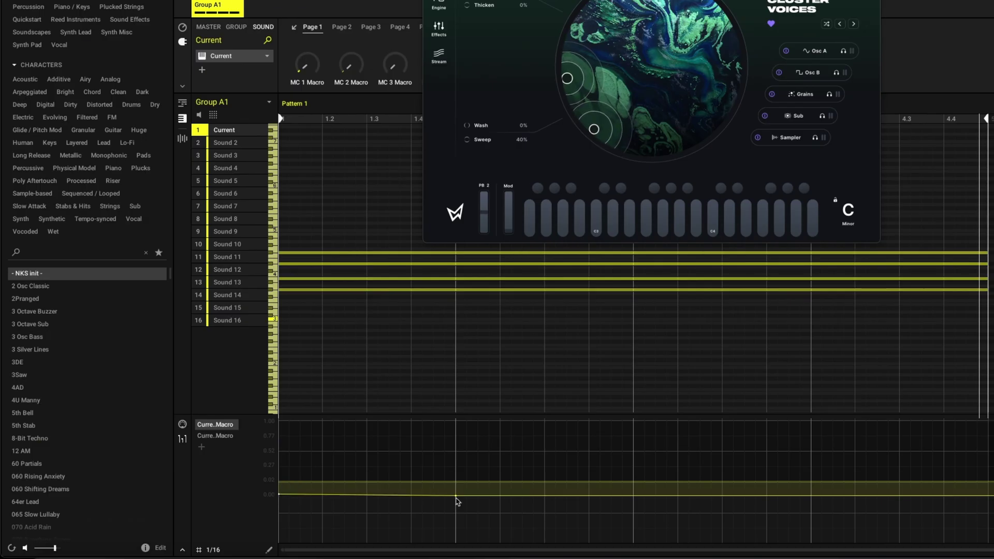
pyautogui.moveTo(456, 497); pyautogui.dragTo(457, 419)
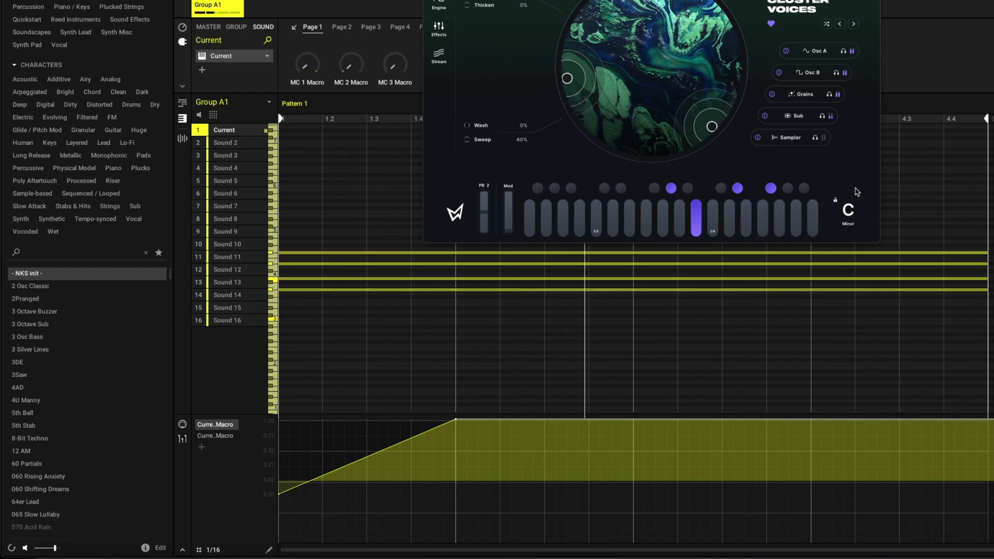
pyautogui.press('space')
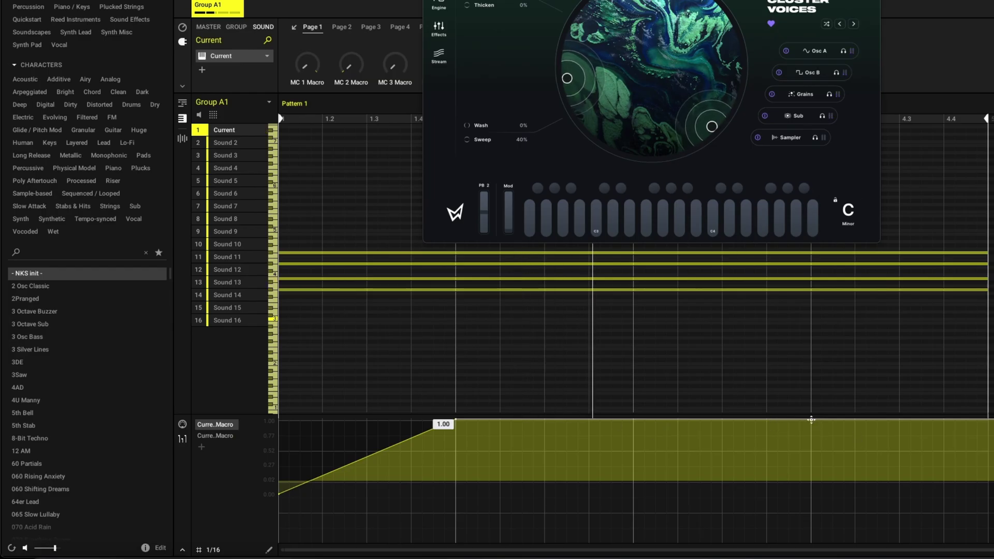
# - Pull a later point down to 0.00, bend that fall into a convex curve, and play it
pyautogui.moveTo(811, 420); pyautogui.dragTo(811, 482)
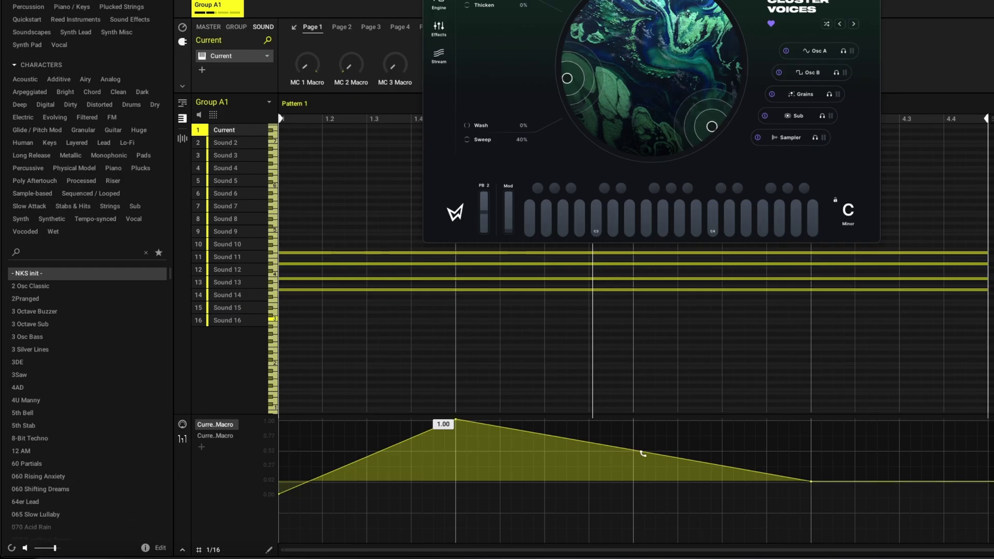
pyautogui.moveTo(644, 454); pyautogui.dragTo(661, 440)
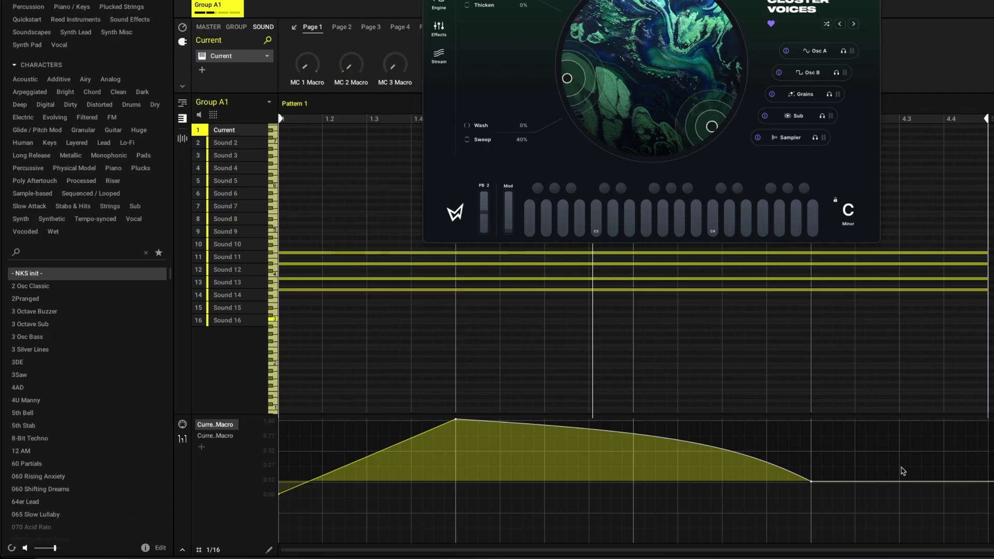
pyautogui.press('space')
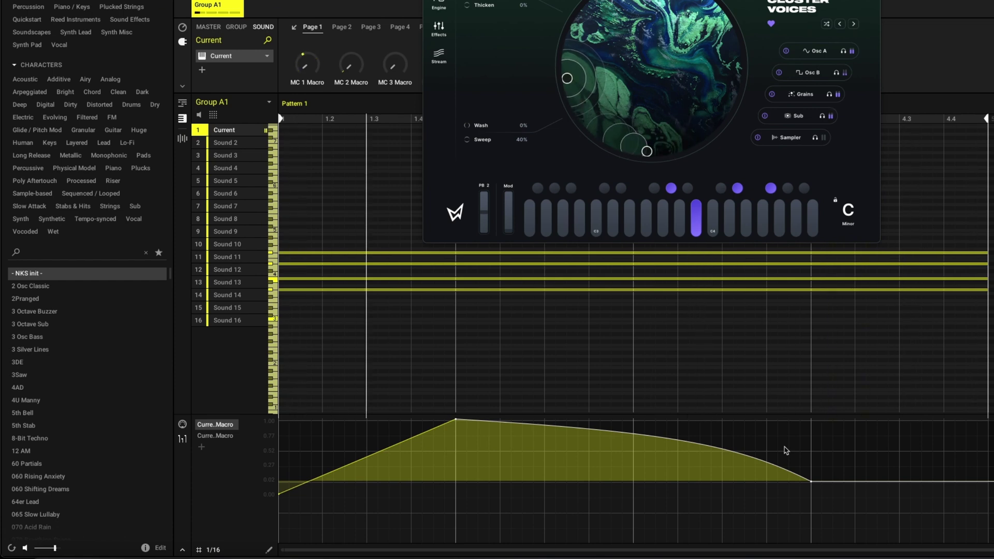
# - Shape the second Macro lane into a straight ramp from 0.00 at the start to full at the end
pyautogui.click(225, 437)
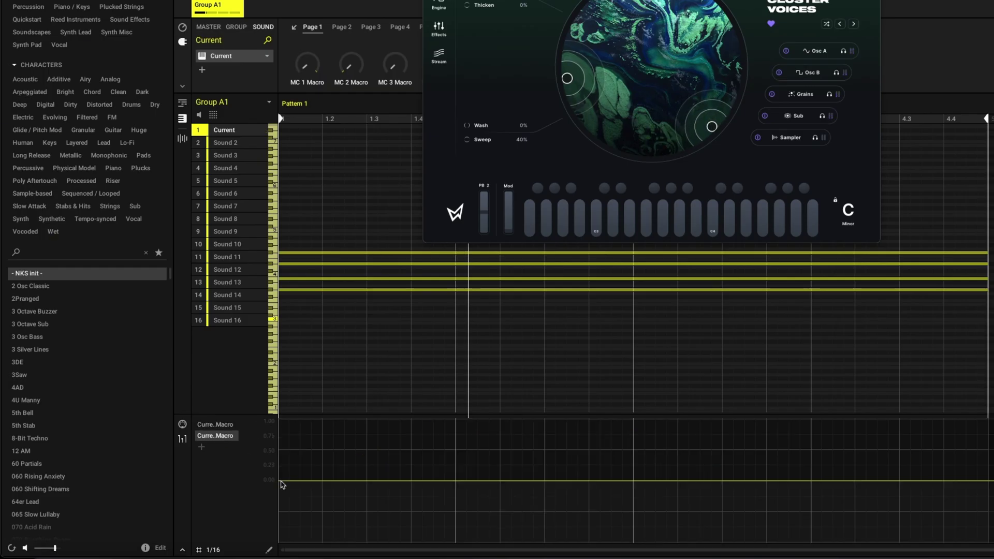
pyautogui.moveTo(280, 483); pyautogui.dragTo(278, 424)
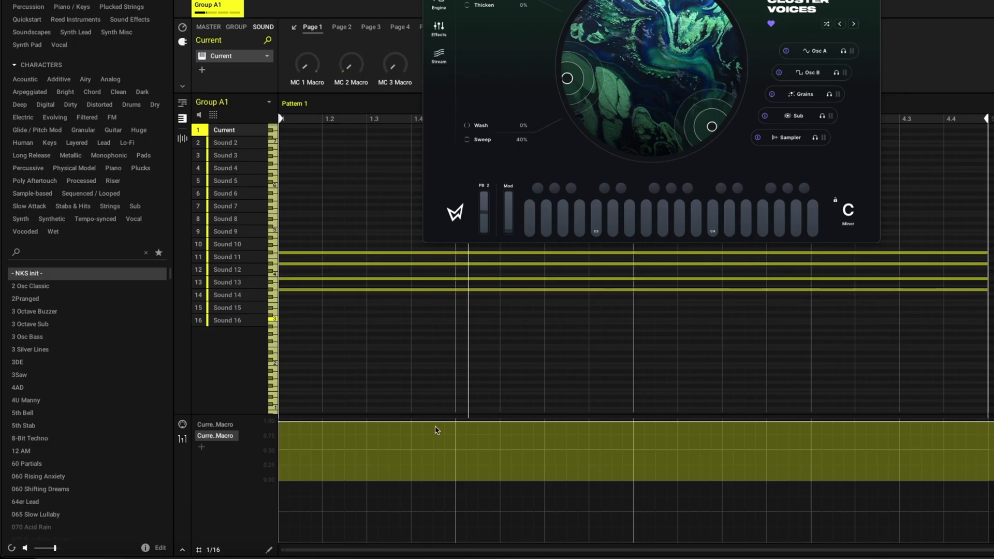
pyautogui.moveTo(456, 420); pyautogui.dragTo(447, 480)
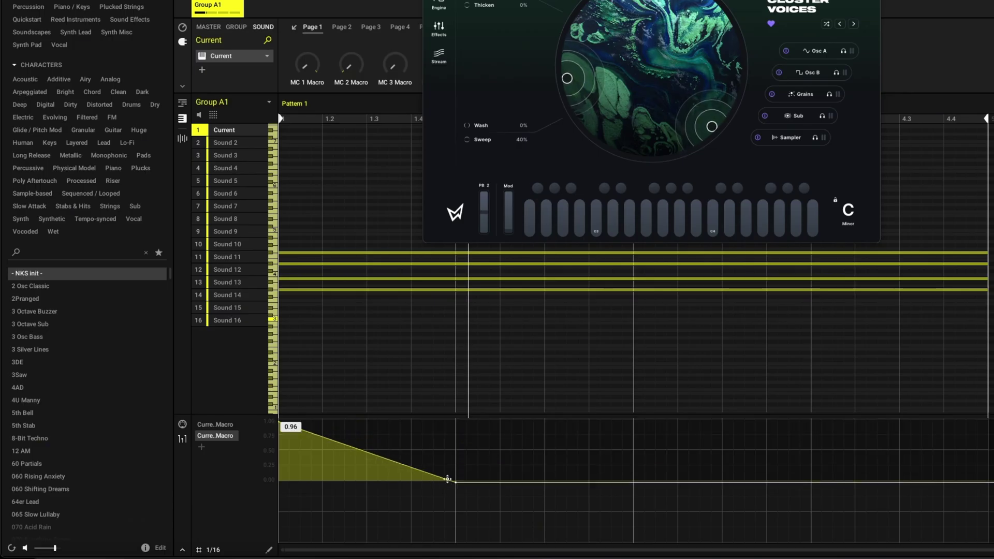
pyautogui.press('space')
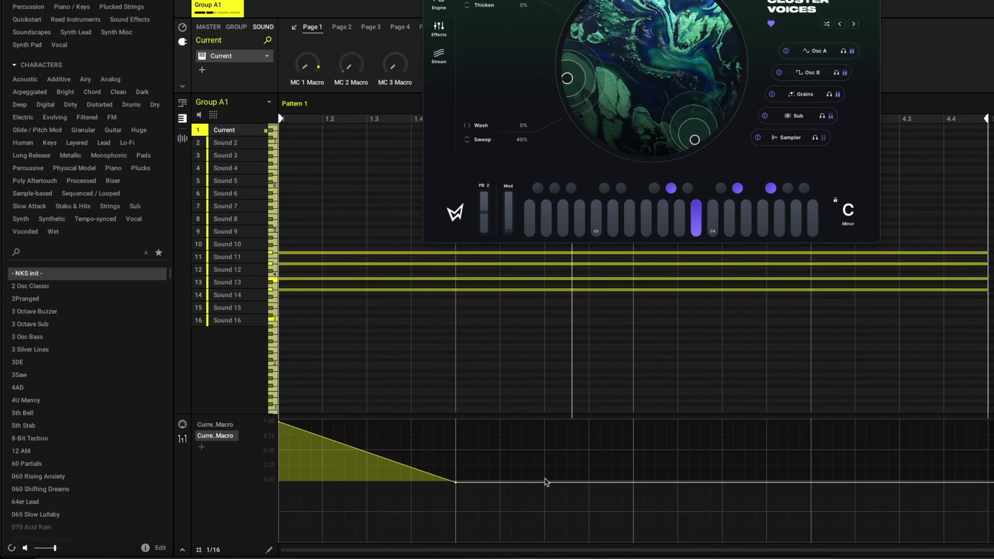
pyautogui.moveTo(455, 481); pyautogui.dragTo(989, 481)
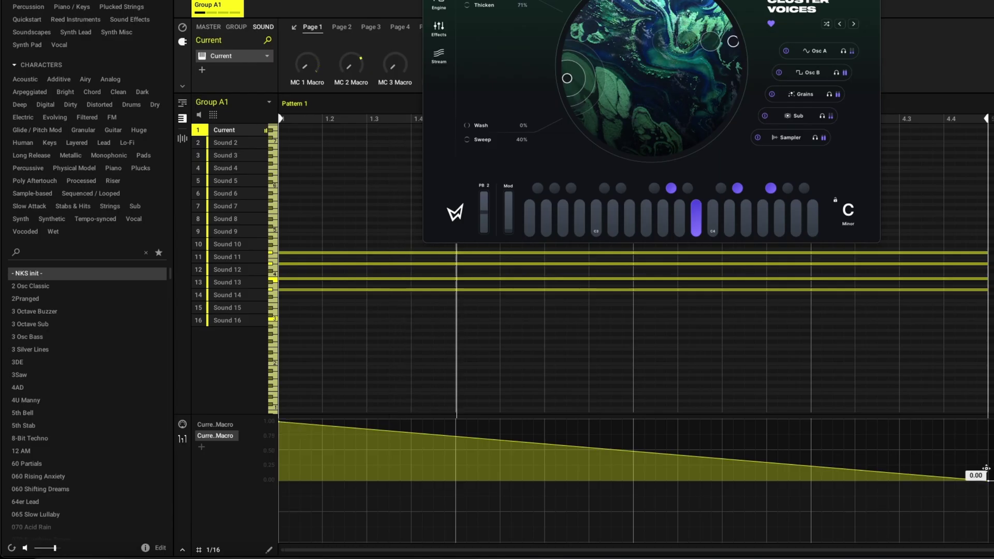
pyautogui.moveTo(986, 480); pyautogui.dragTo(920, 420)
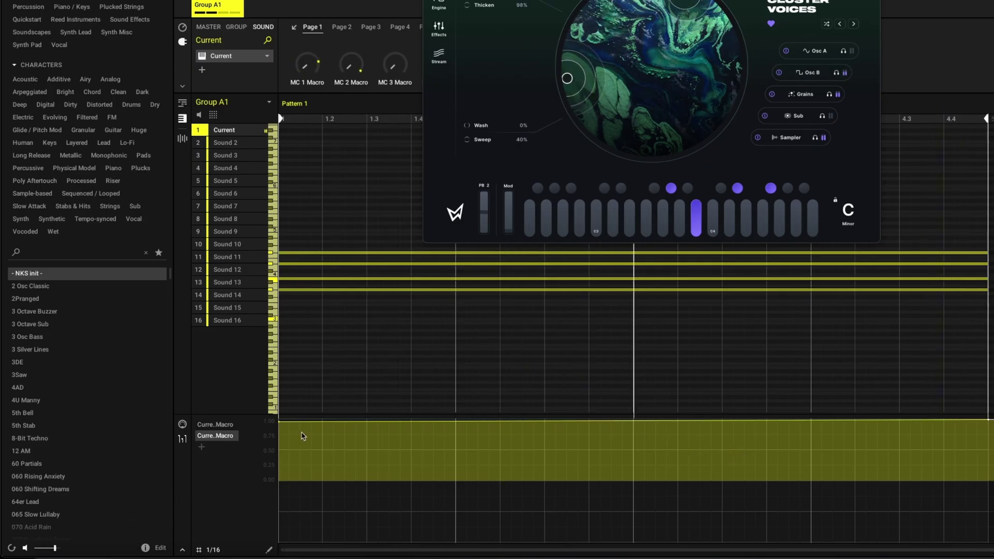
pyautogui.moveTo(280, 425); pyautogui.dragTo(277, 520)
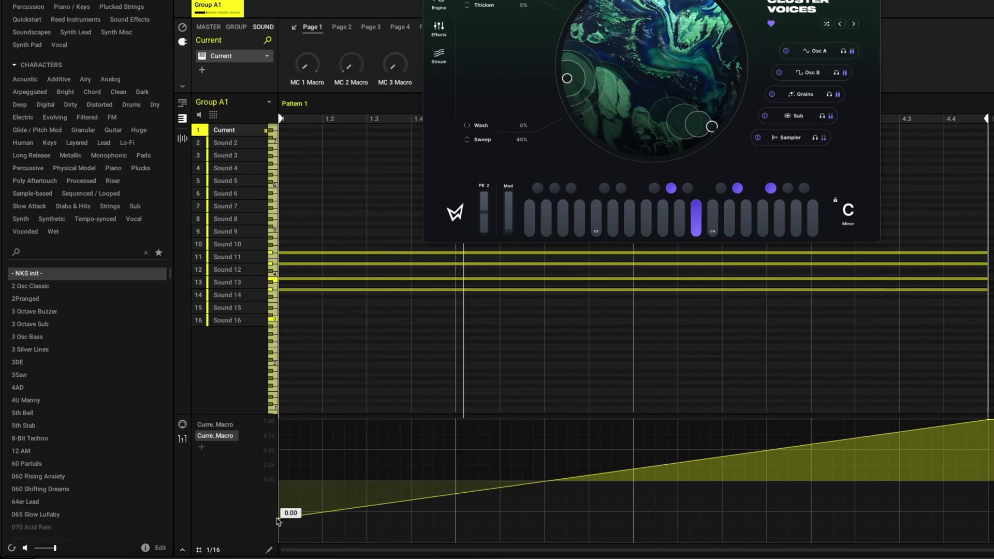
pyautogui.moveTo(278, 505); pyautogui.dragTo(275, 482)
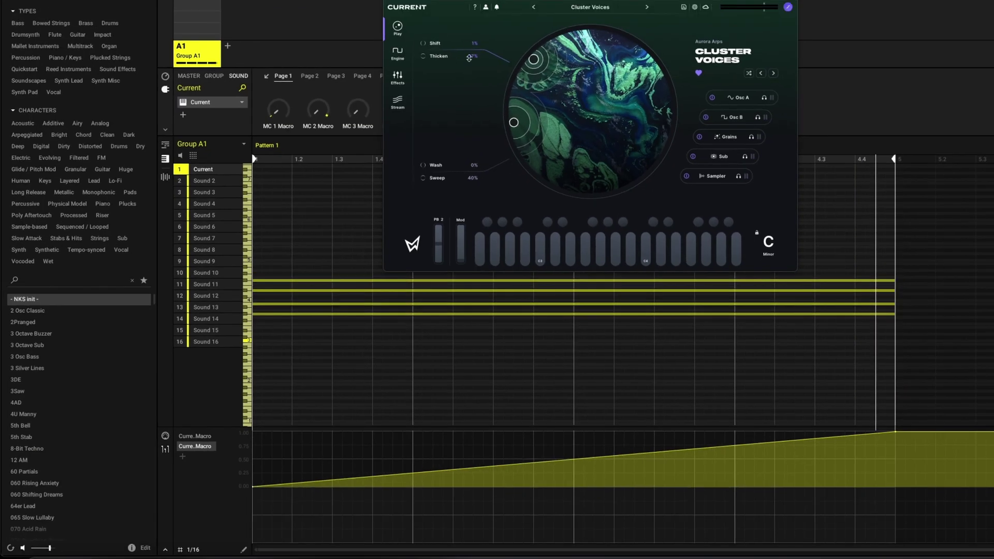
# - Add a third lane assigned to Current > Page 1 > Macro 3 Macro, plus a fourth lane
pyautogui.click(183, 457)
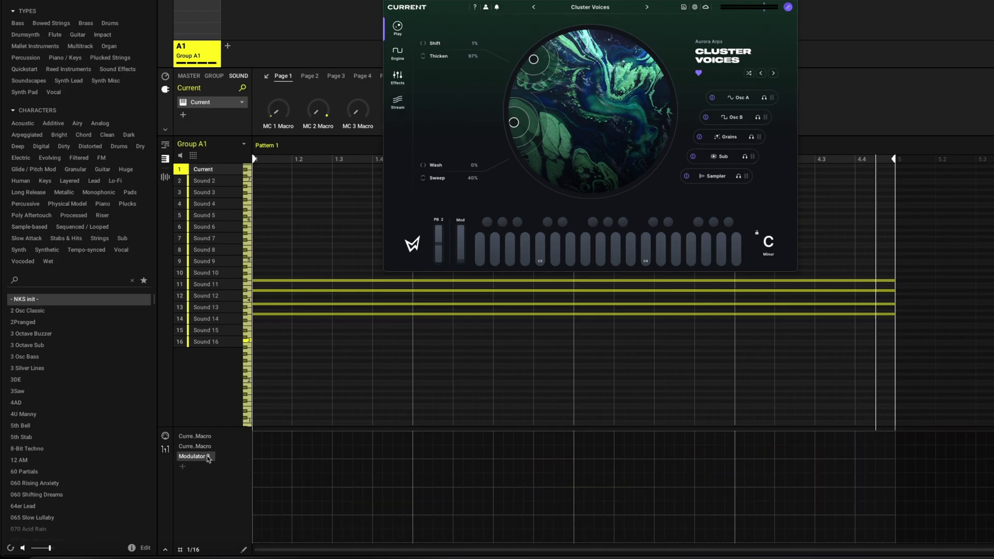
pyautogui.rightClick(194, 460)
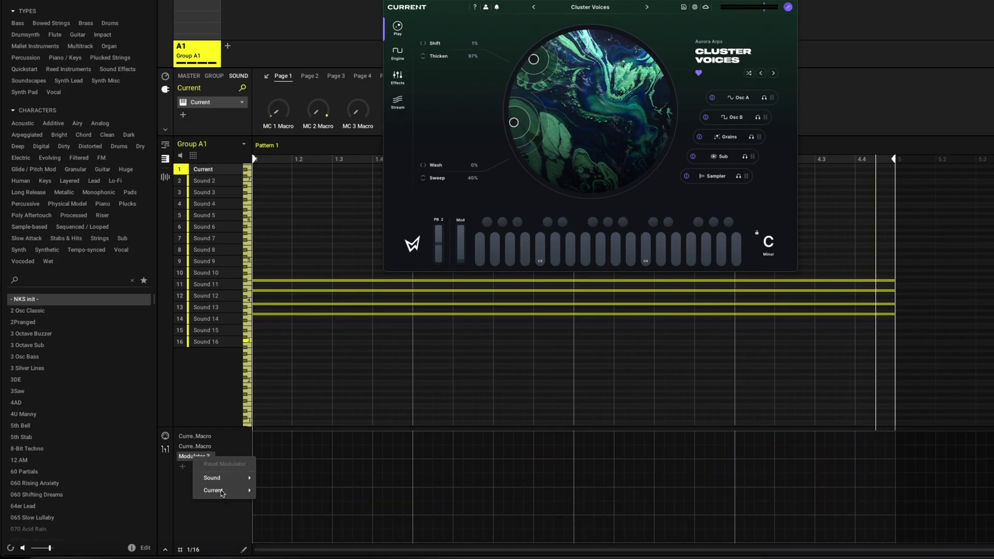
pyautogui.moveTo(231, 495)
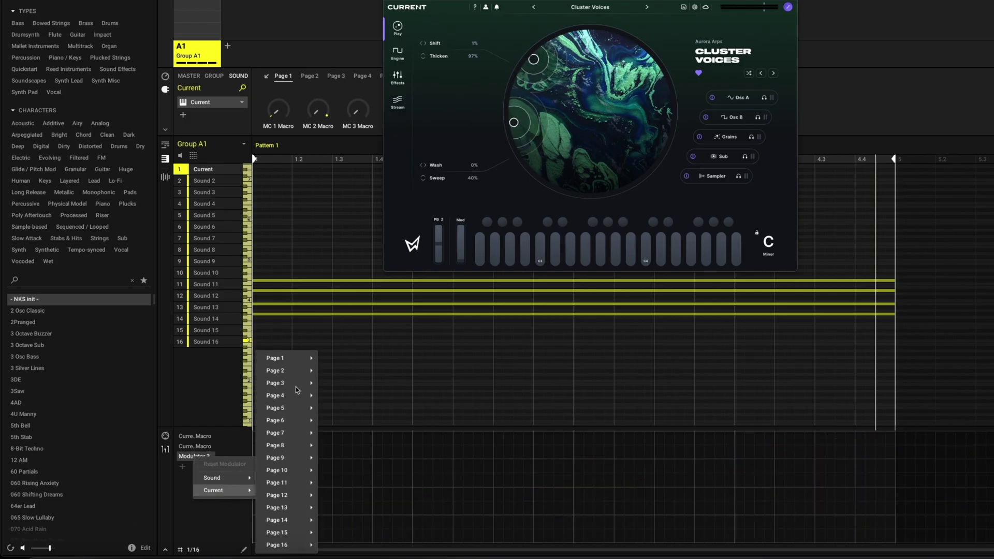
pyautogui.moveTo(295, 363)
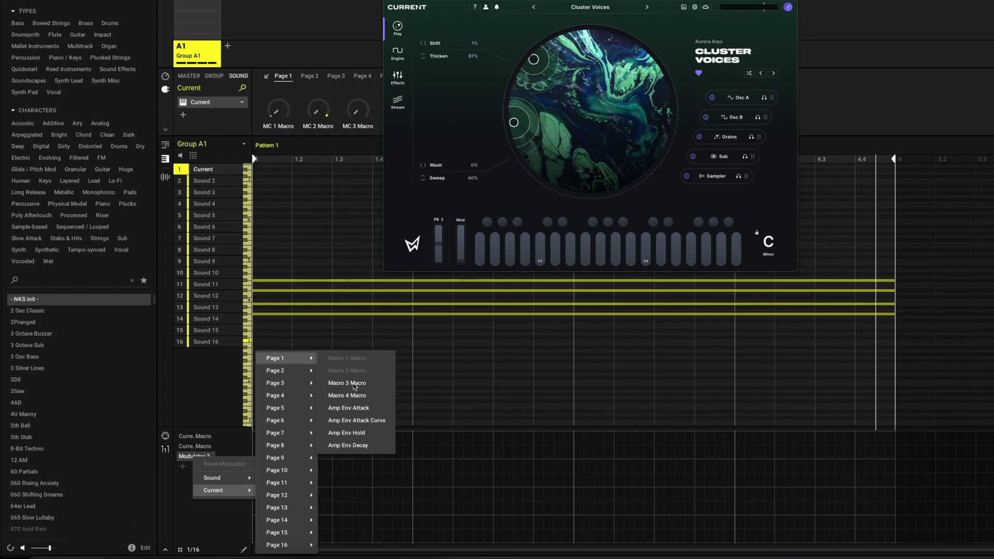
pyautogui.click(354, 386)
pyautogui.click(183, 467)
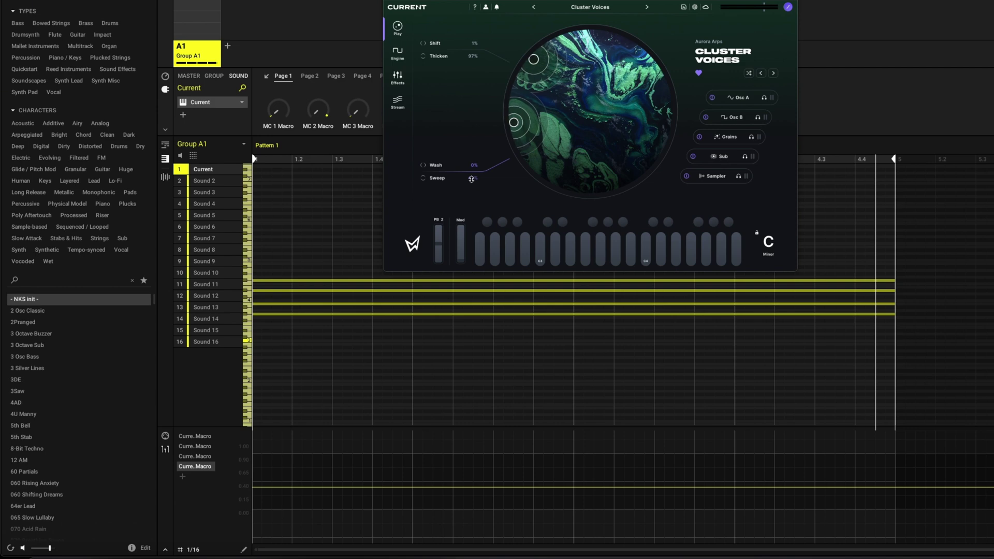
# - On the third Macro lane, ramp up to a 1.00 peak, drop to 0.00, and rise back to 1.00
pyautogui.click(193, 459)
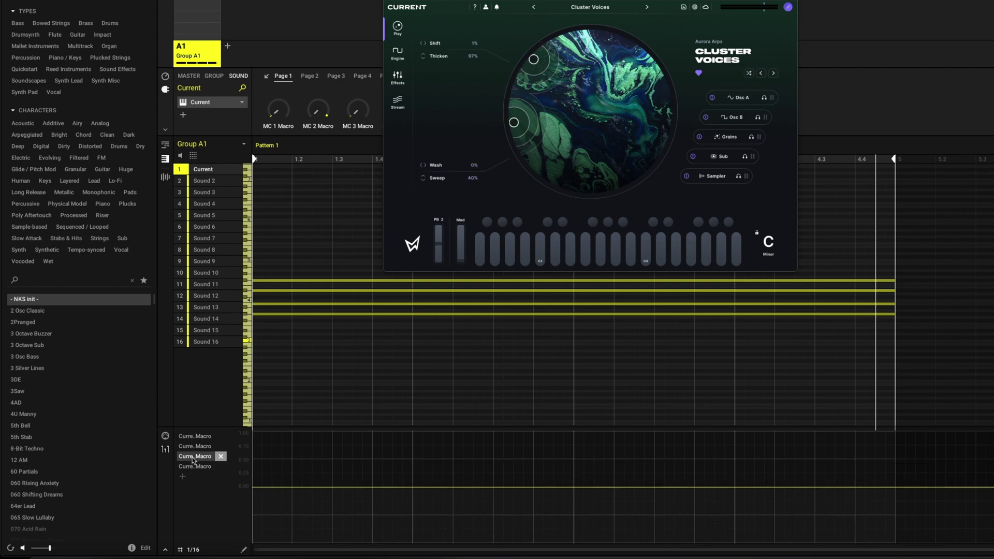
pyautogui.moveTo(252, 487)
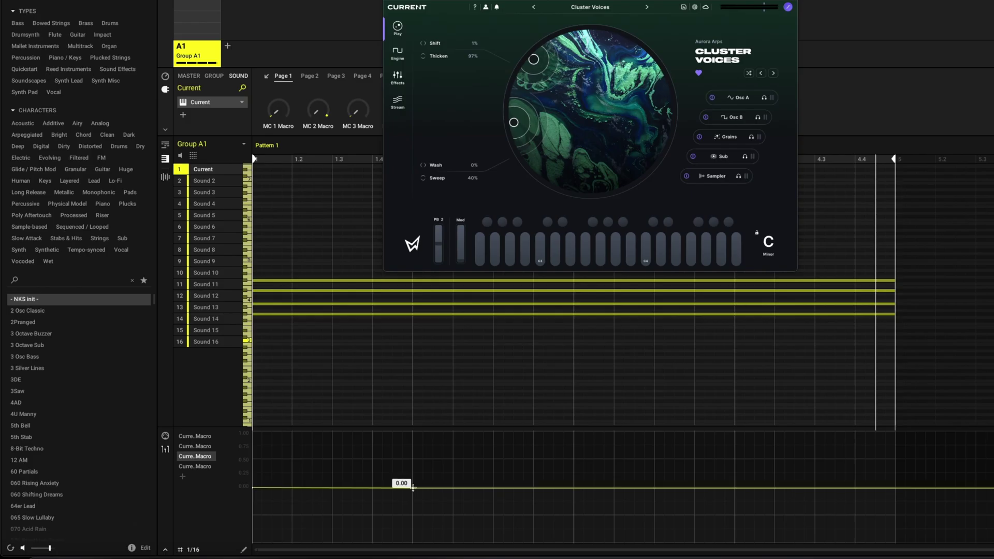
pyautogui.moveTo(412, 488); pyautogui.dragTo(411, 432)
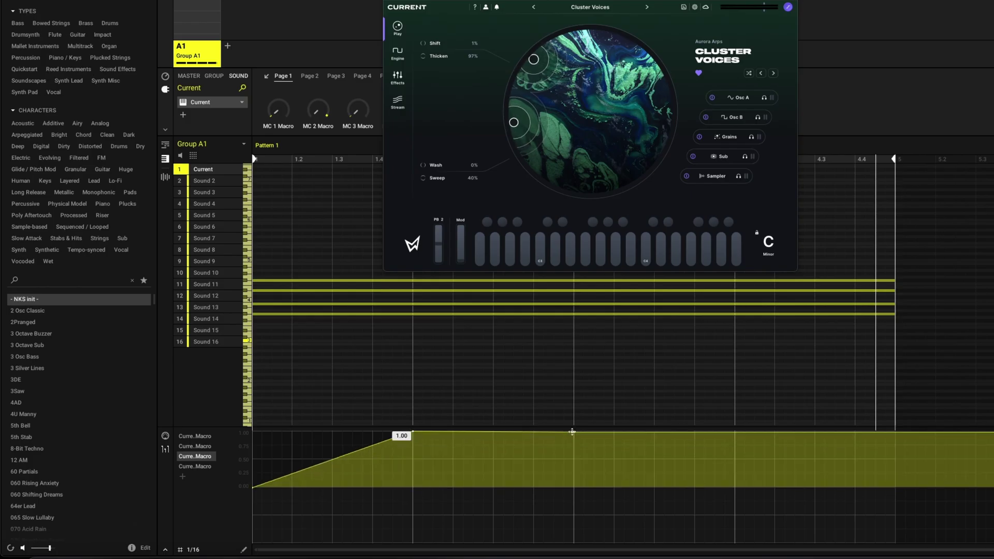
pyautogui.moveTo(572, 432); pyautogui.dragTo(487, 480)
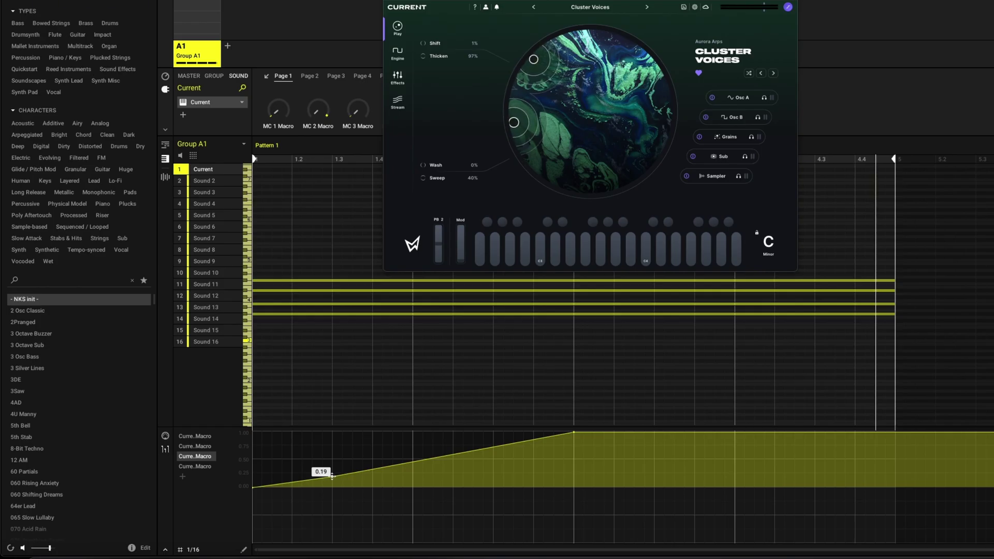
pyautogui.moveTo(331, 476); pyautogui.dragTo(418, 431)
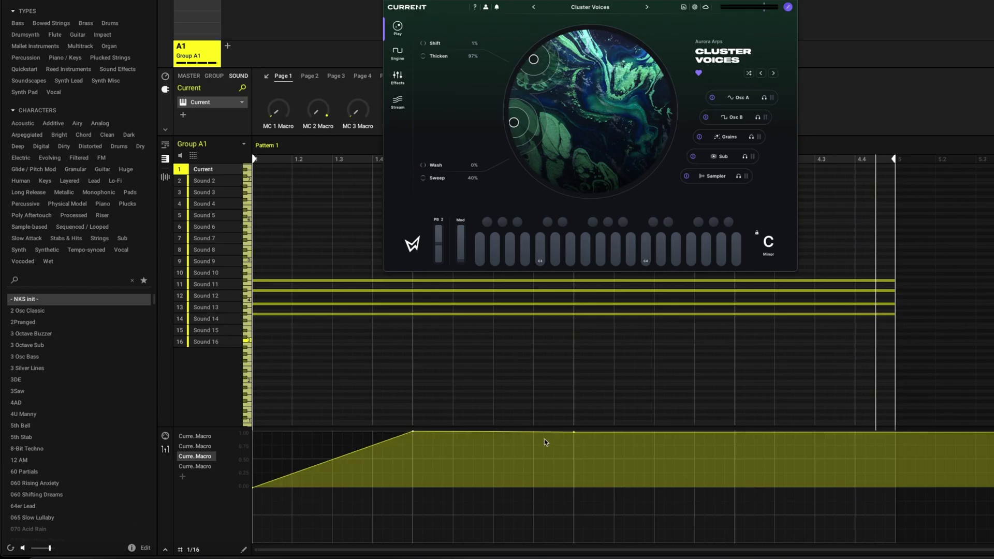
pyautogui.moveTo(574, 433); pyautogui.dragTo(492, 486)
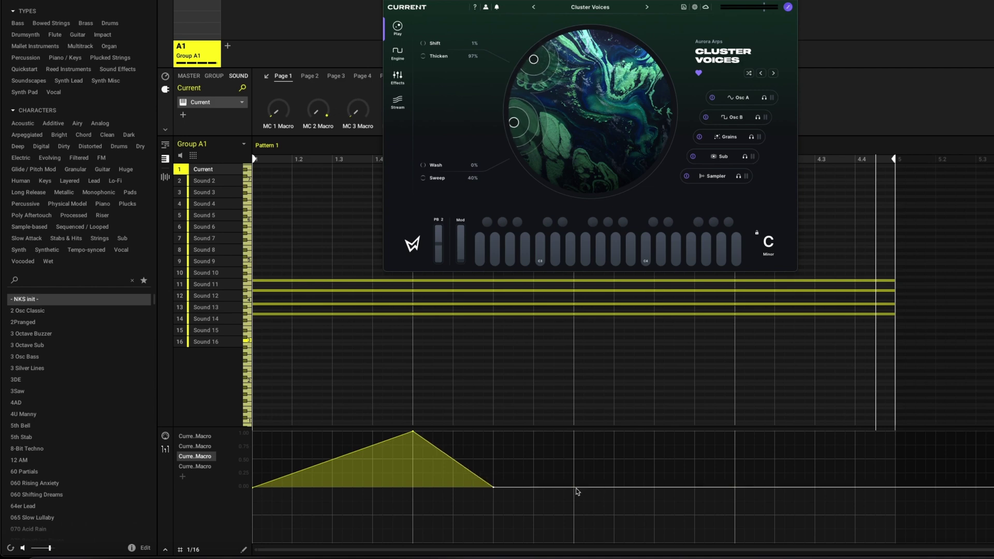
pyautogui.moveTo(575, 485); pyautogui.dragTo(573, 429)
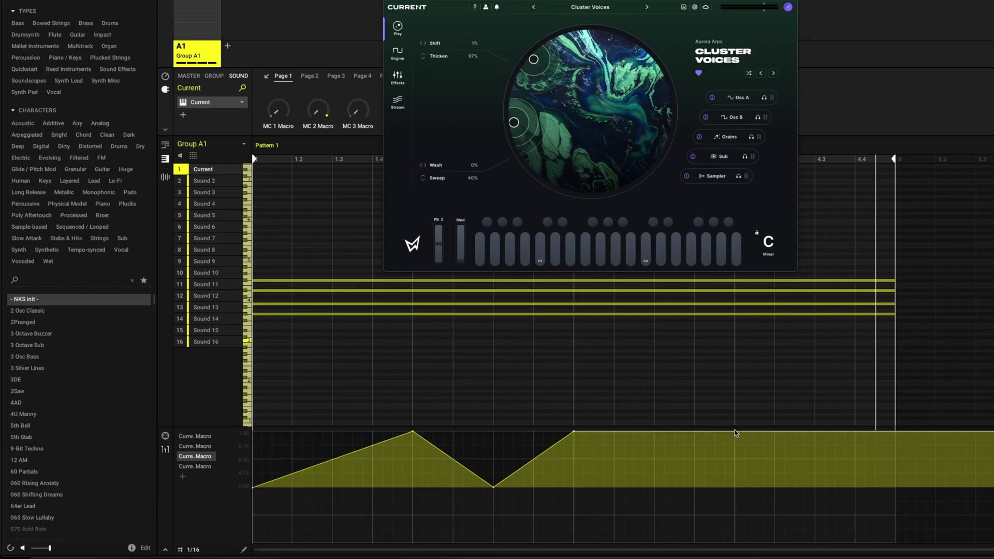
# - Make a second 1.00 peak, dip to 0.00 after it, then rise back to full
pyautogui.moveTo(735, 430); pyautogui.dragTo(732, 478)
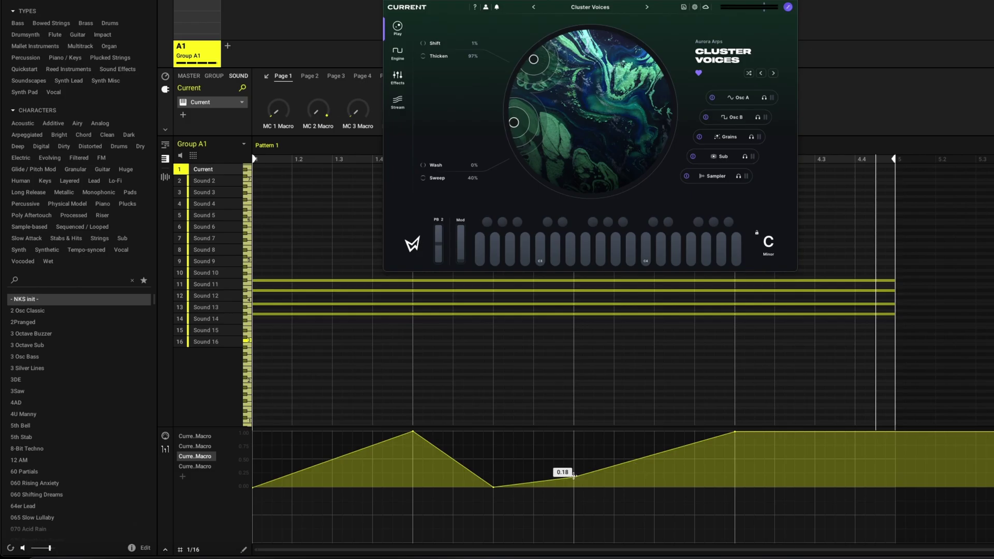
pyautogui.moveTo(575, 475); pyautogui.dragTo(573, 430)
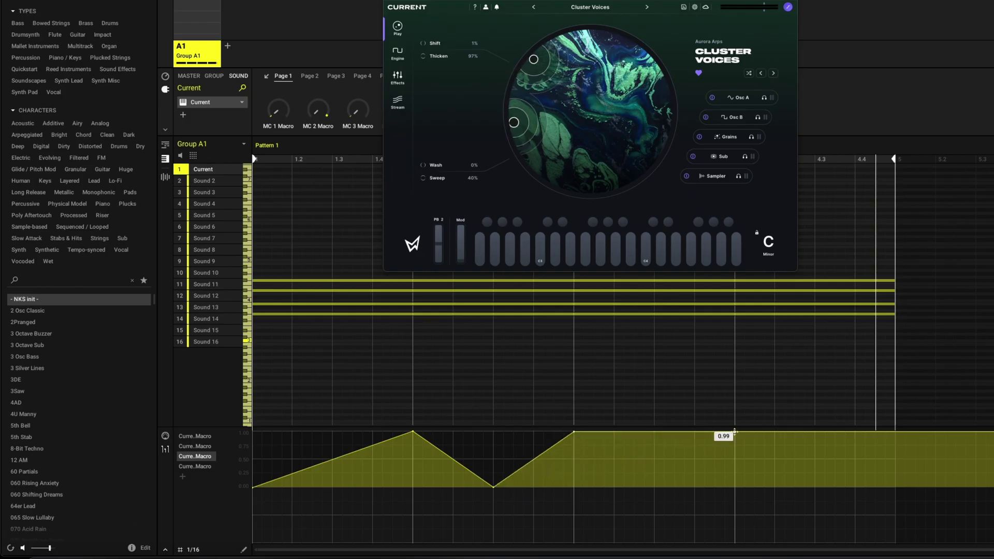
pyautogui.moveTo(735, 431); pyautogui.dragTo(734, 524)
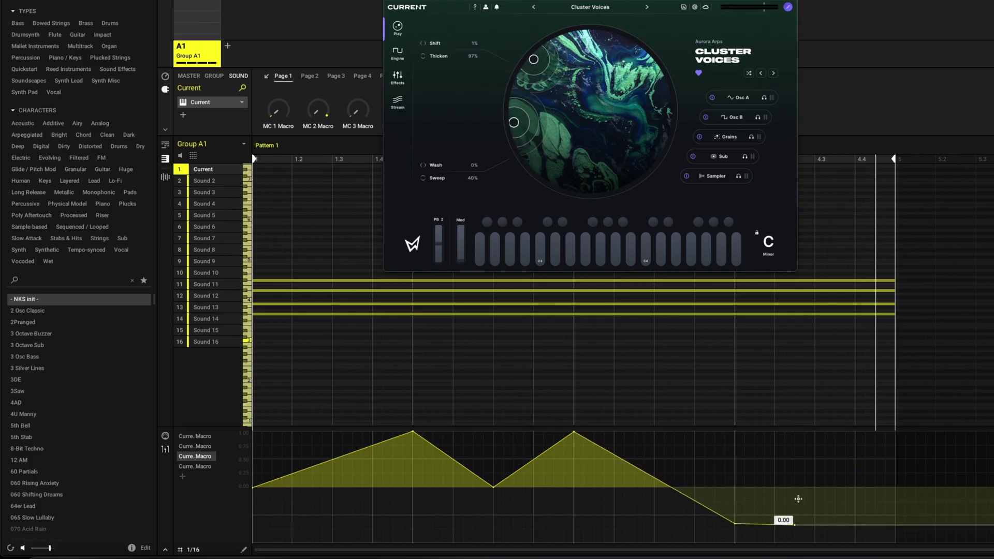
pyautogui.moveTo(798, 498); pyautogui.dragTo(805, 432)
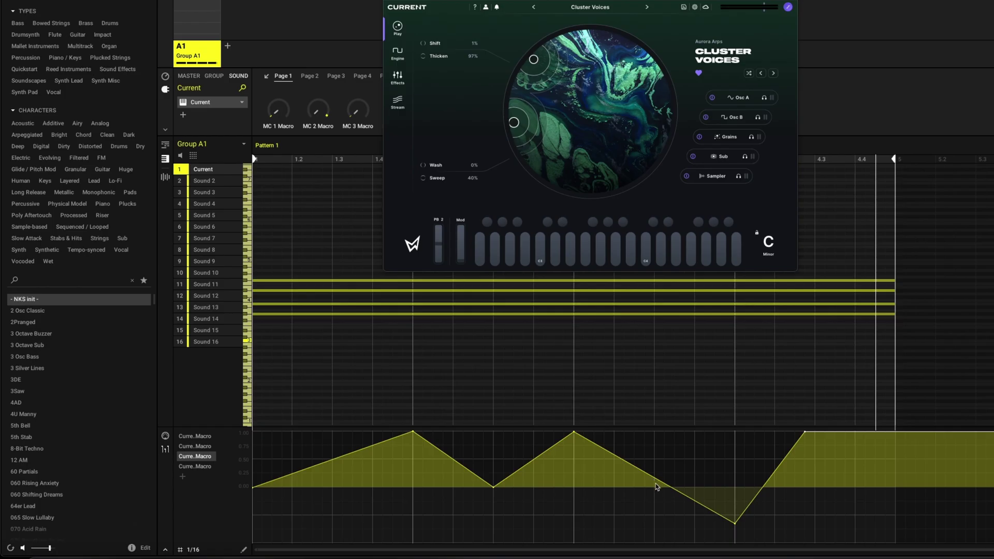
# - Bend the opening ramp and both falls into curves, then select the fourth lane
pyautogui.moveTo(659, 482); pyautogui.dragTo(672, 473)
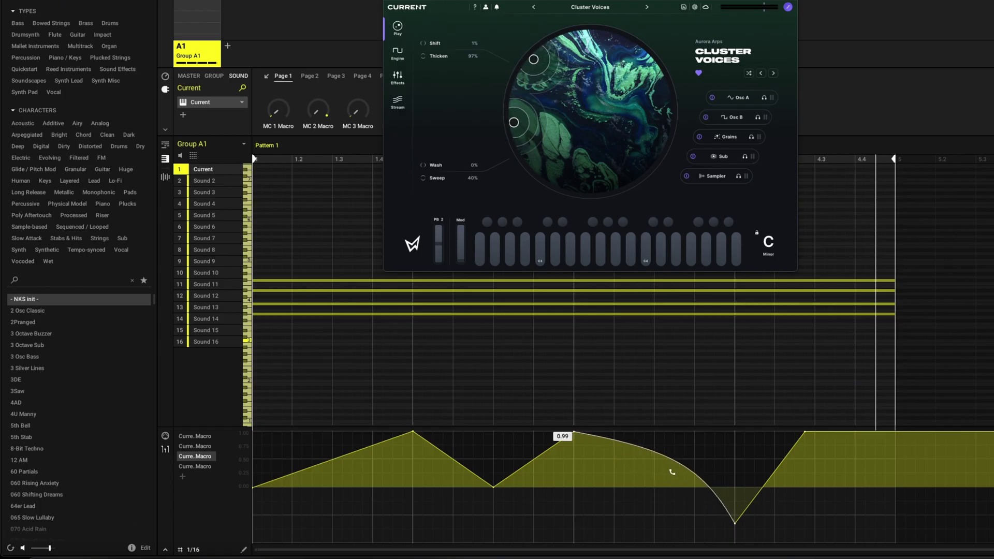
pyautogui.moveTo(353, 453); pyautogui.dragTo(340, 446)
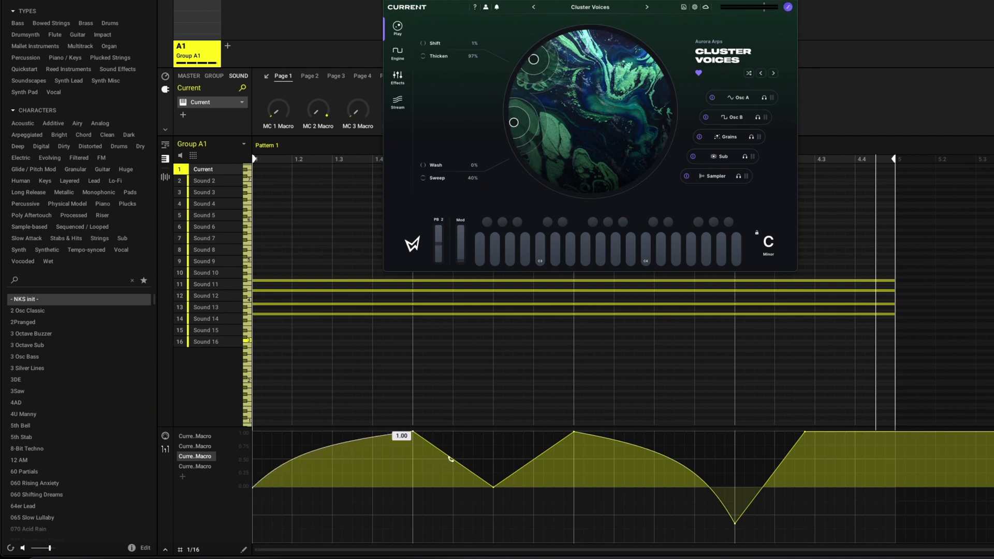
pyautogui.moveTo(446, 464); pyautogui.dragTo(437, 477)
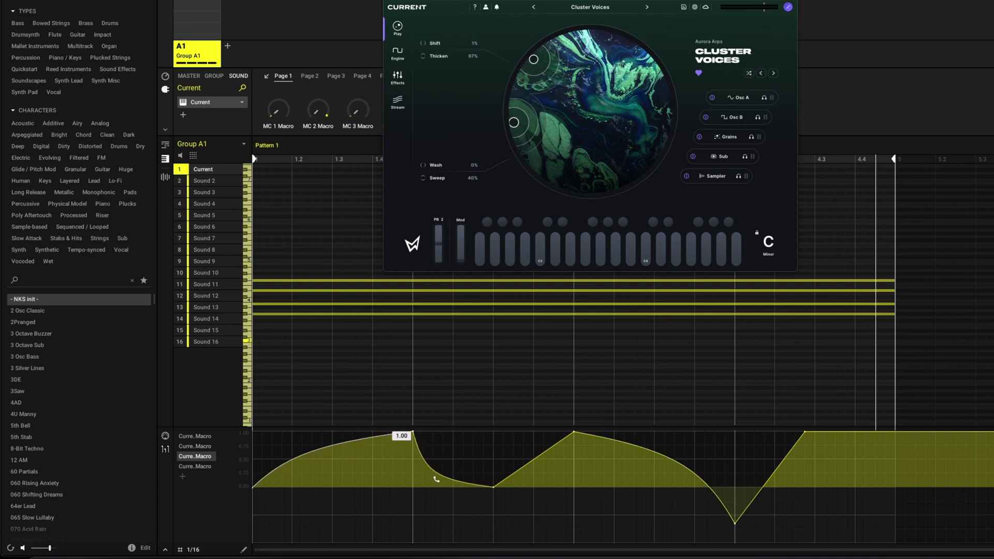
pyautogui.click(196, 468)
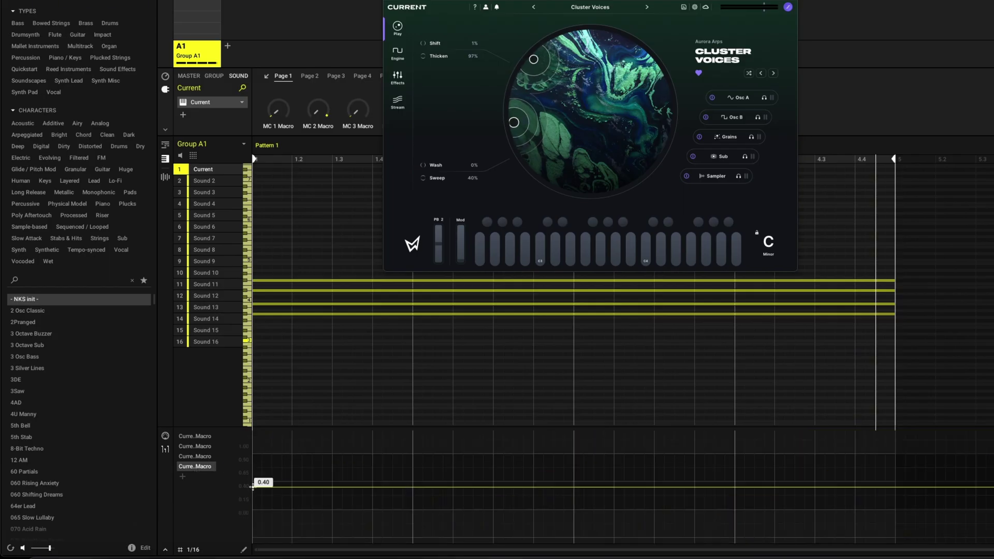
# - Set the fourth lane to about 0.9, drop it to 0.00 early, then ramp back up to 1.00
pyautogui.moveTo(252, 487); pyautogui.dragTo(253, 453)
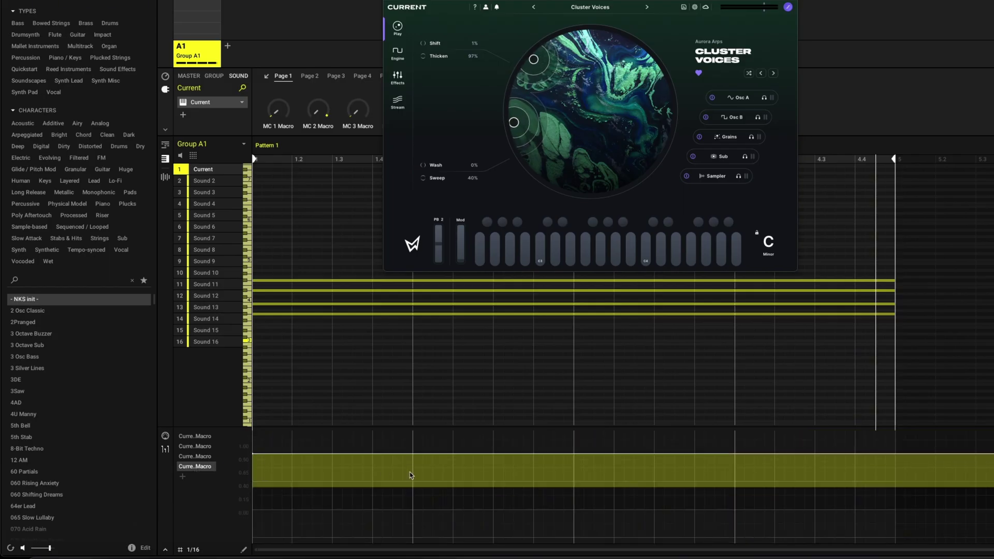
pyautogui.moveTo(412, 453); pyautogui.dragTo(415, 518)
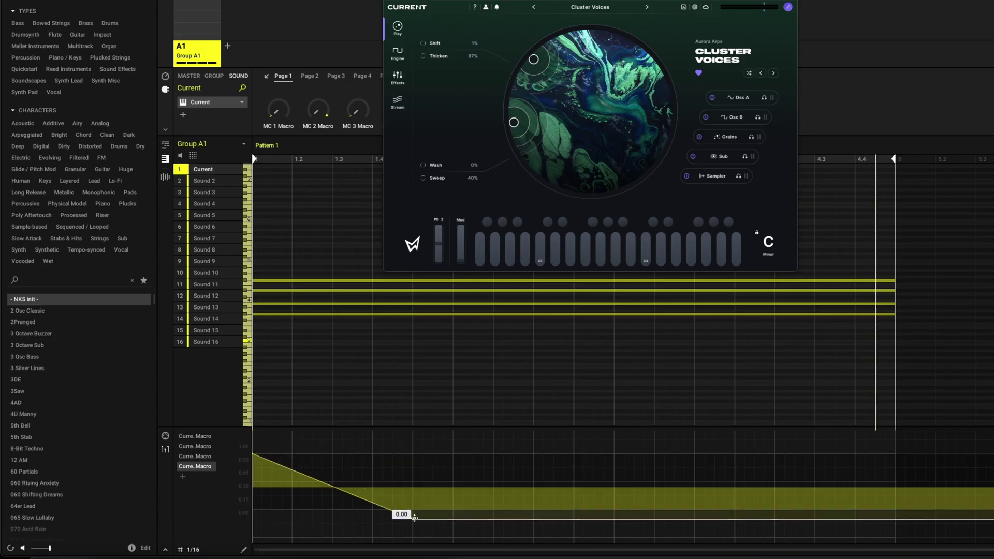
pyautogui.moveTo(735, 520); pyautogui.dragTo(892, 435)
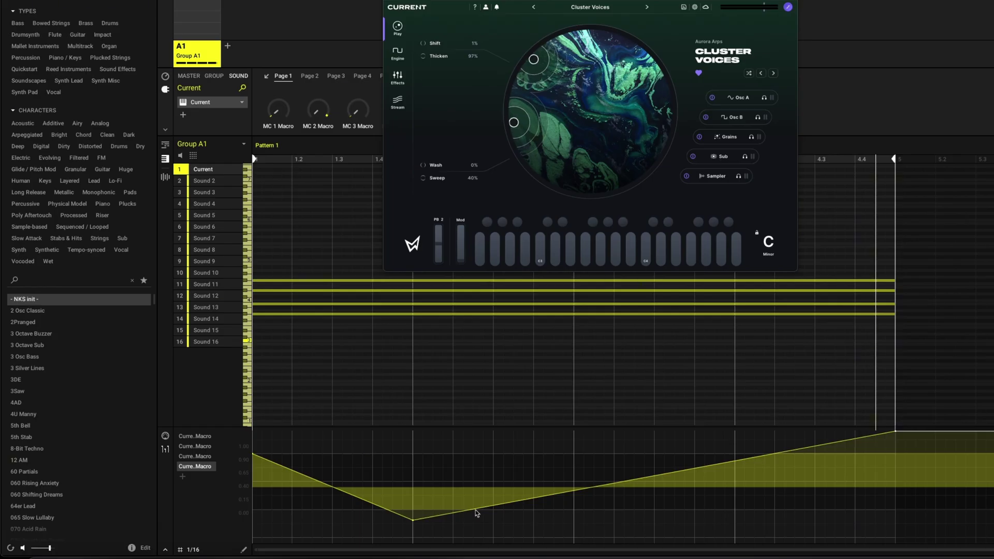
# - Step through all four Macro lanes to review their automation
pyautogui.click(196, 436)
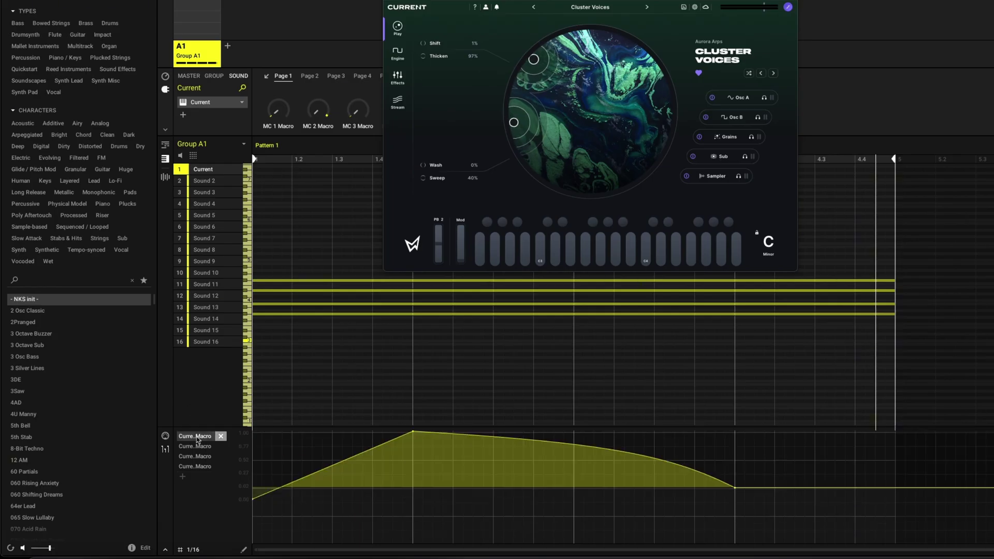
pyautogui.click(197, 447)
pyautogui.click(197, 456)
pyautogui.click(197, 466)
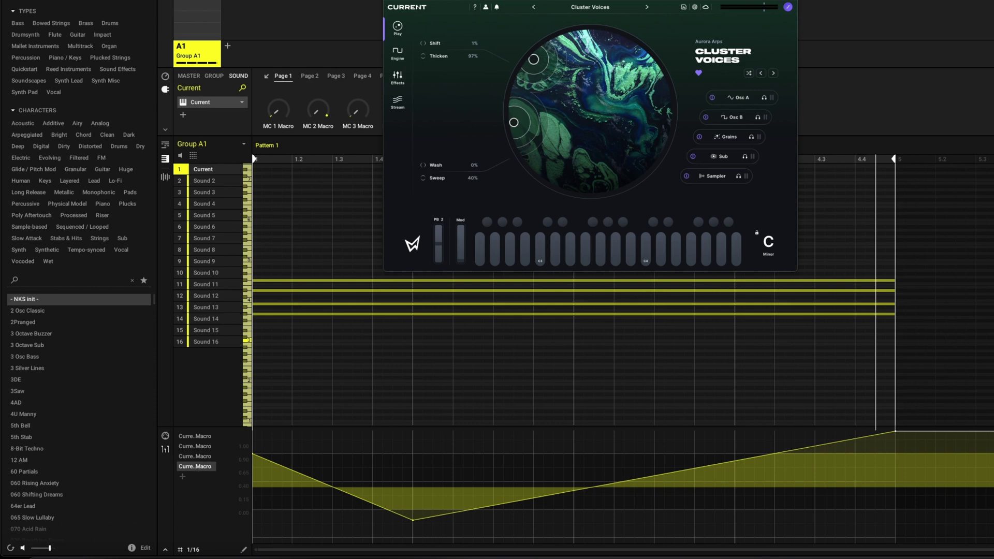
# - Play the pattern and raise the fourth lane's 0.00 breakpoint slightly
pyautogui.press('space')
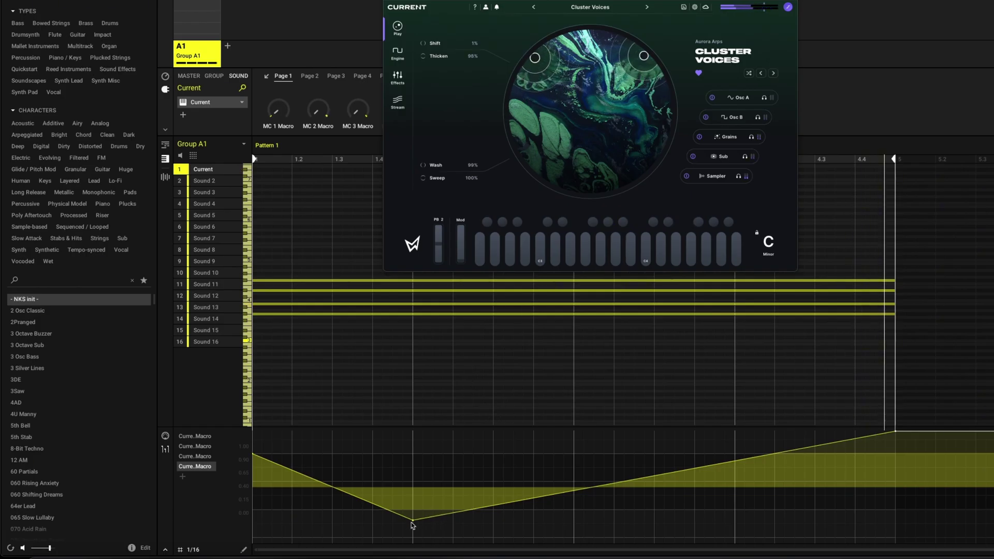
pyautogui.moveTo(413, 520); pyautogui.dragTo(412, 498)
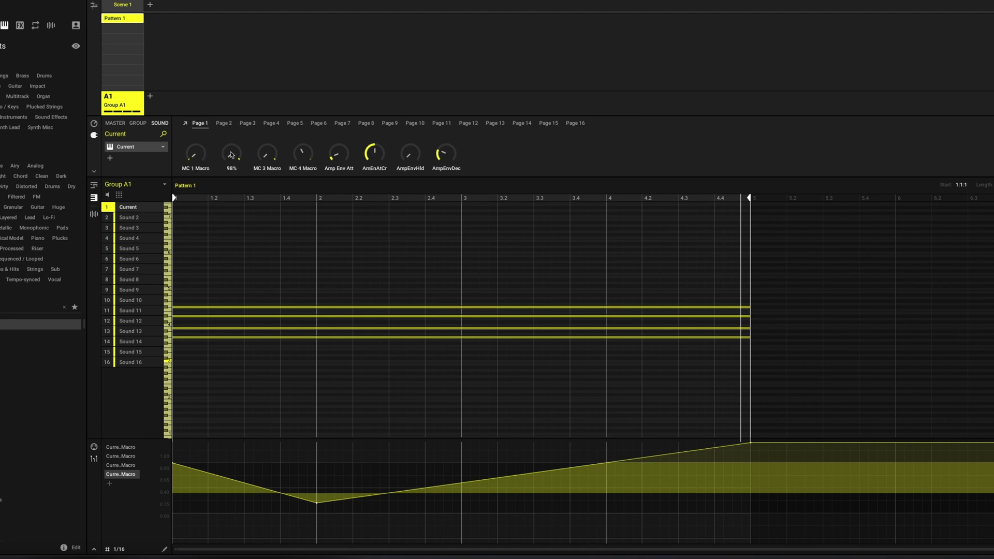
# - Browse the first Macro lane's Current > Page 1 assignment menu and dismiss it unchanged
pyautogui.moveTo(306, 157)
pyautogui.moveTo(195, 155)
pyautogui.click(118, 448)
pyautogui.moveTo(154, 477)
pyautogui.moveTo(213, 381)
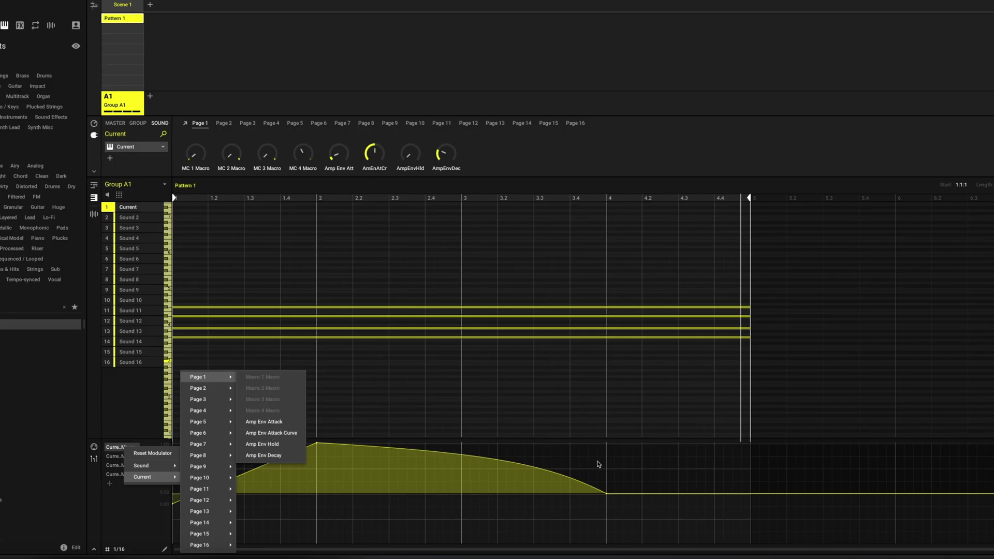
pyautogui.click(598, 465)
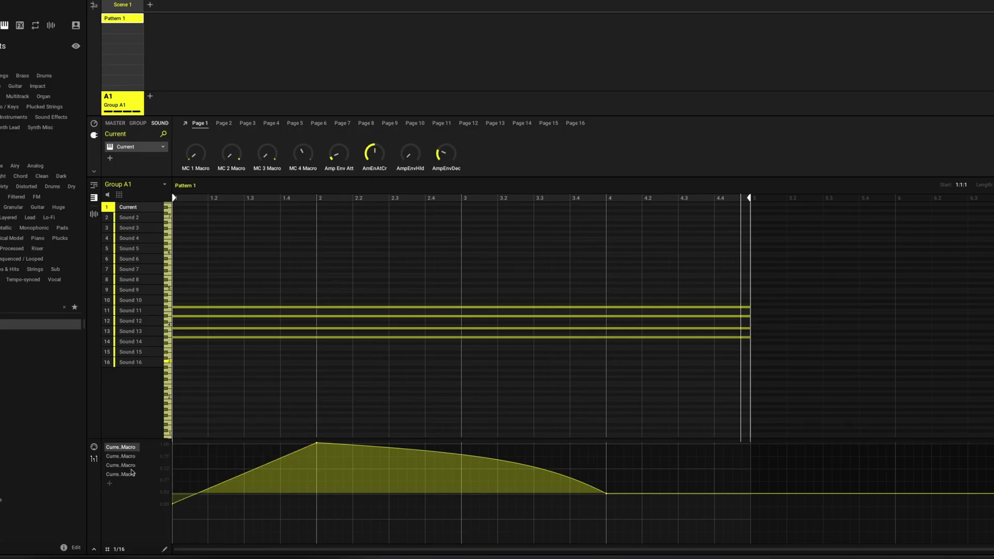
pyautogui.moveTo(126, 477)
# - Delete the fourth Macro lane, nudge MC 4 Macro to 43%, and add a fresh fourth lane
pyautogui.click(144, 475)
pyautogui.click(127, 457)
pyautogui.click(129, 466)
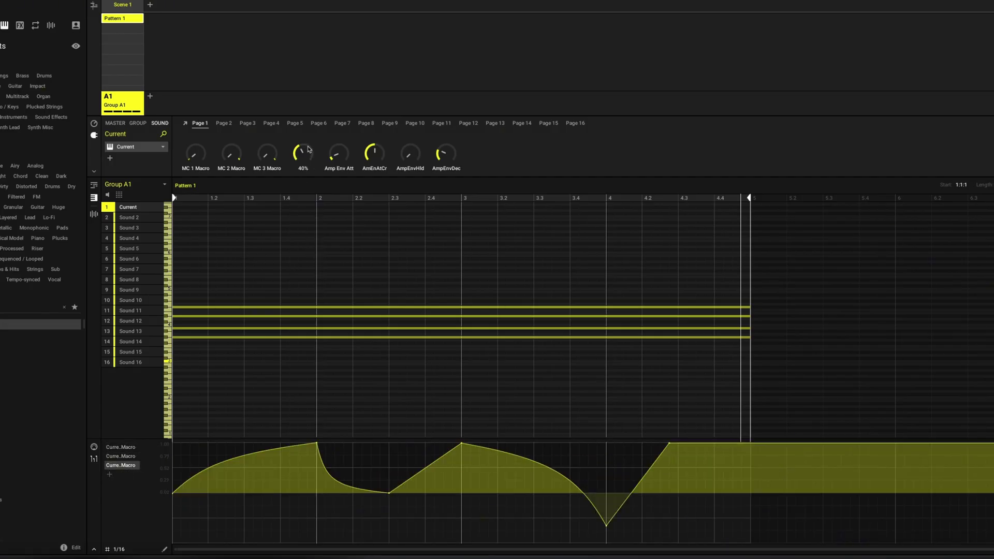
pyautogui.moveTo(309, 149); pyautogui.dragTo(311, 136)
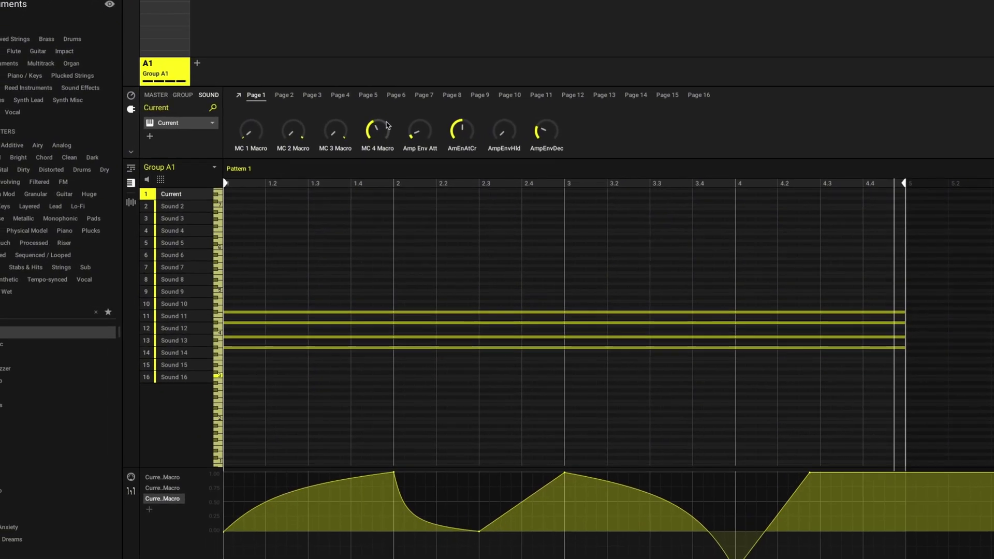
pyautogui.click(387, 125)
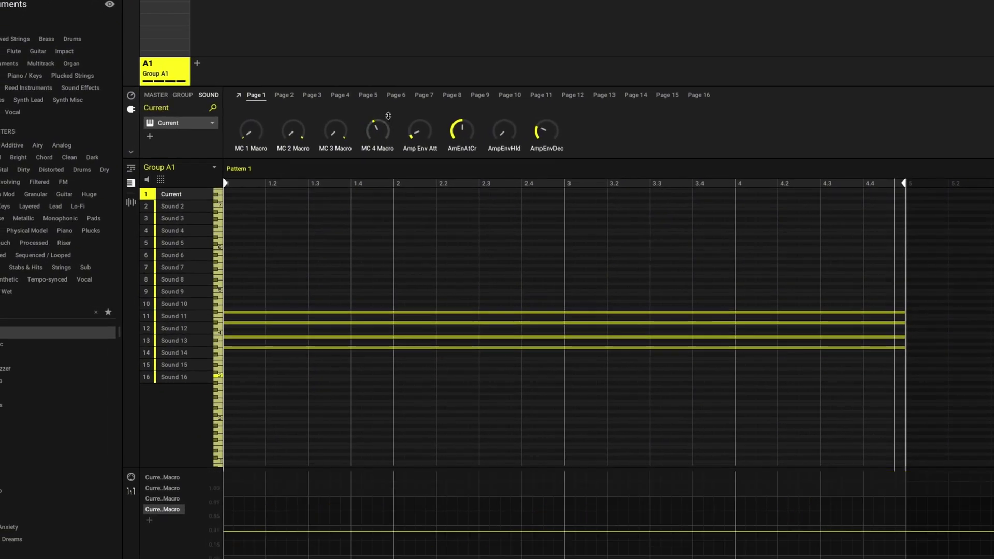